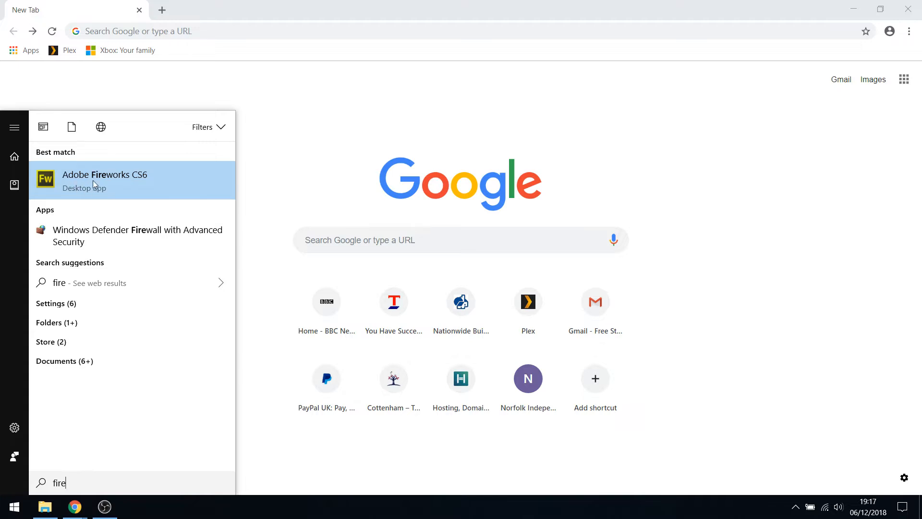
Step: Open Adobe Fireworks CS6 and create a new document 768 pixels wide and 90 pixels high with a white canvas
{"action": "left_click", "coordinate": [115, 185]}
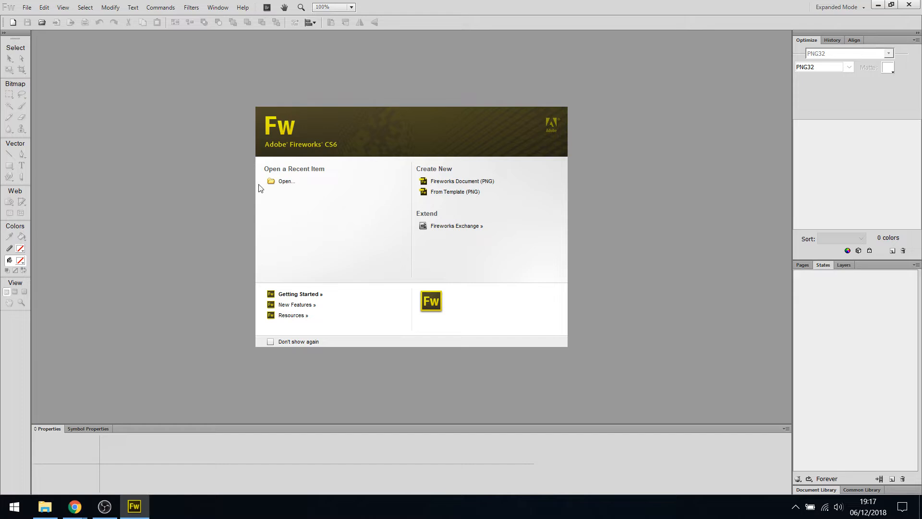
{"action": "left_click", "coordinate": [27, 9]}
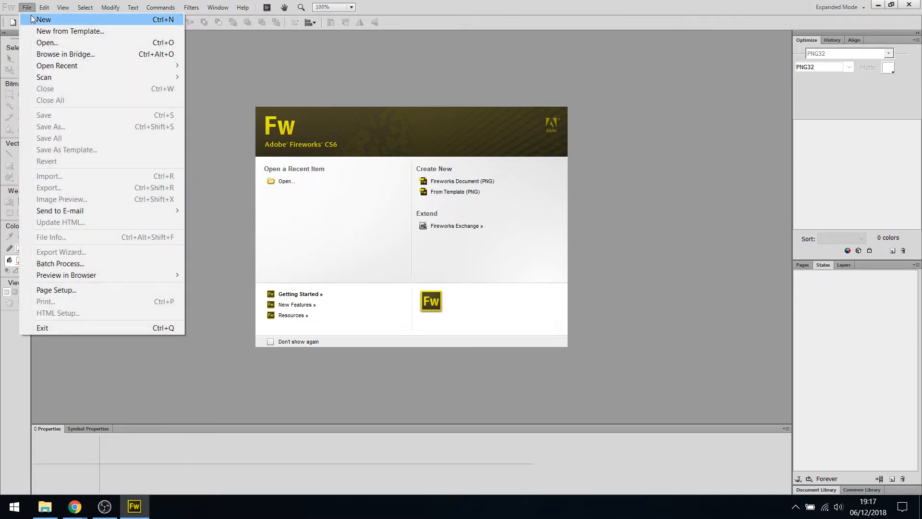
{"action": "left_click", "coordinate": [41, 19]}
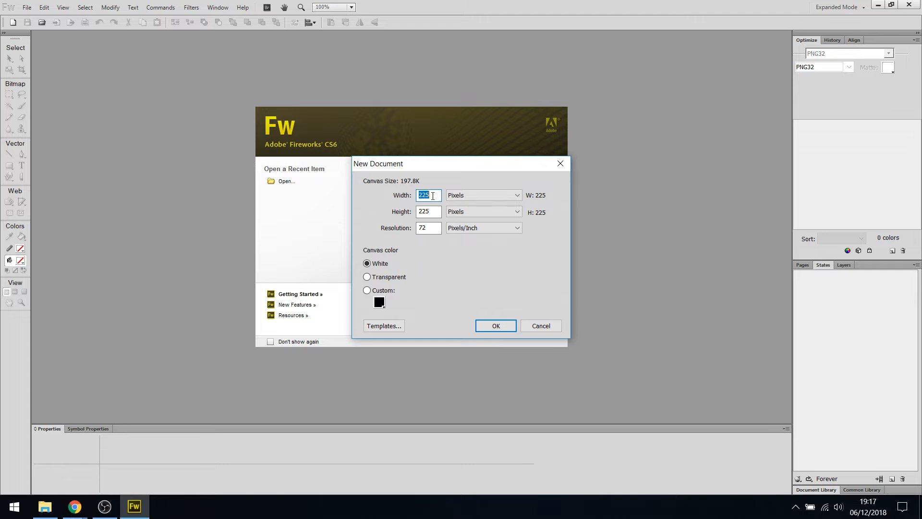
{"action": "type", "text": "768"}
{"action": "key", "text": "Tab"}
{"action": "type", "text": "90"}
{"action": "left_click", "coordinate": [367, 291]}
{"action": "left_click", "coordinate": [367, 263]}
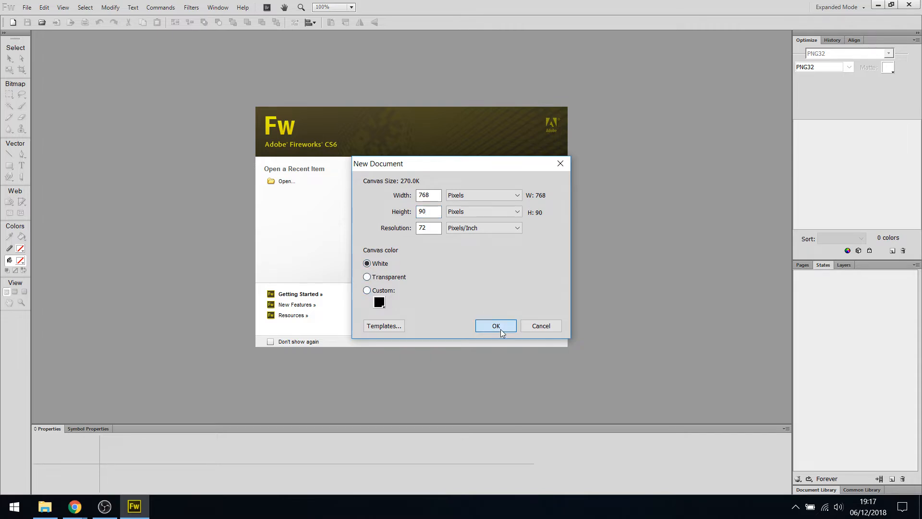
{"action": "left_click", "coordinate": [496, 326]}
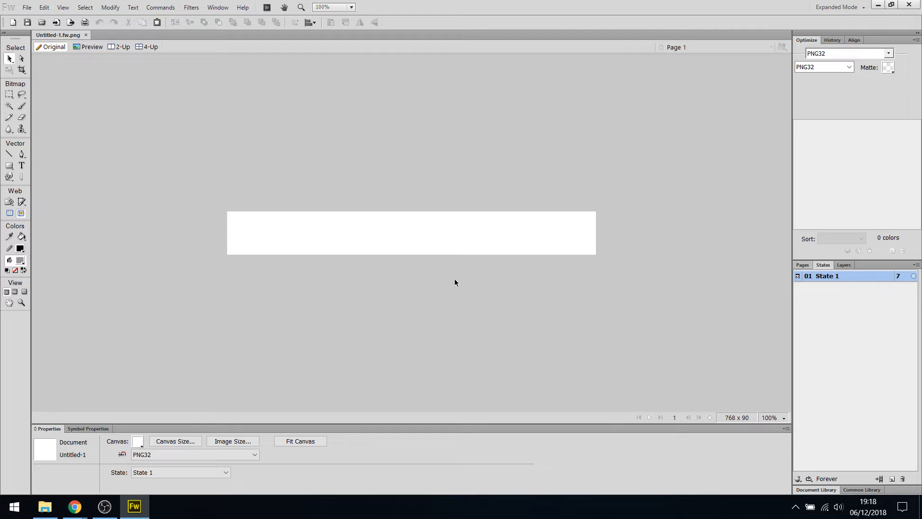
Step: Switch to Chrome and search Google Images for "car cartoon"
{"action": "mouse_move", "coordinate": [75, 507]}
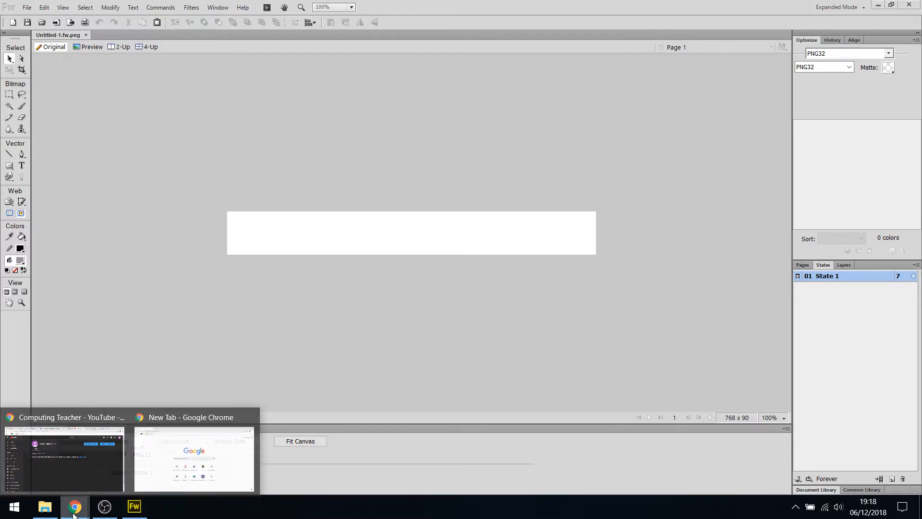
{"action": "left_click", "coordinate": [187, 460]}
{"action": "left_click", "coordinate": [374, 245]}
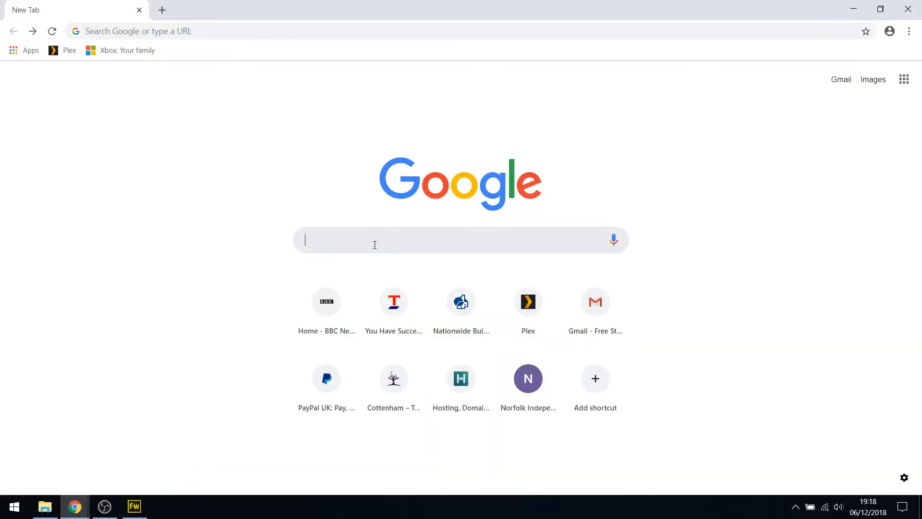
{"action": "type", "text": "car carto"}
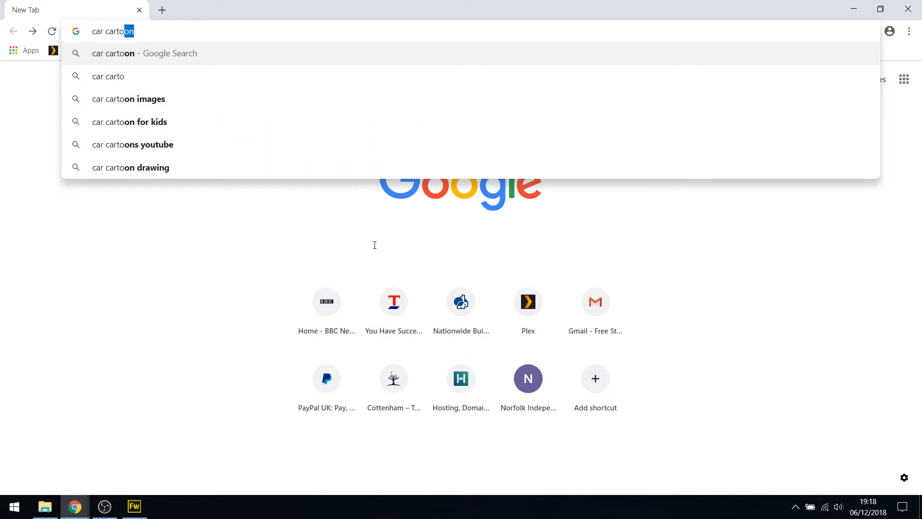
{"action": "key", "text": "Return"}
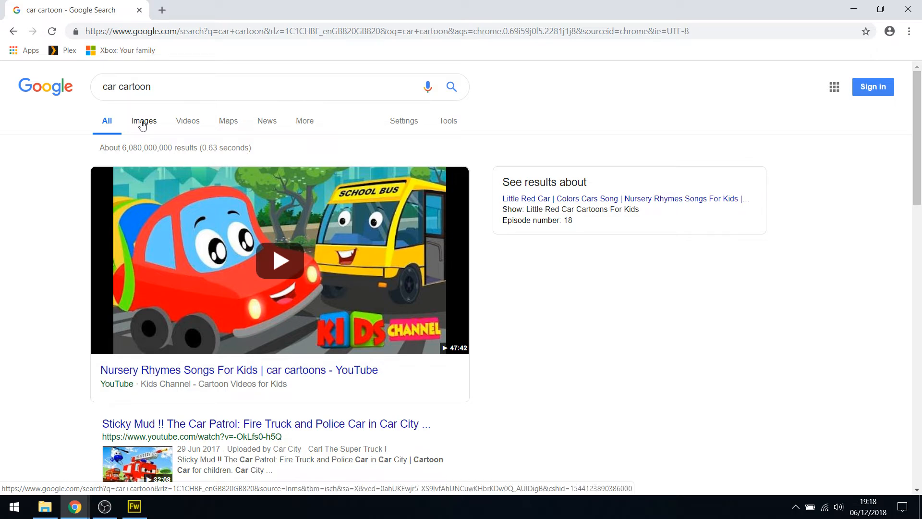
{"action": "left_click", "coordinate": [142, 124]}
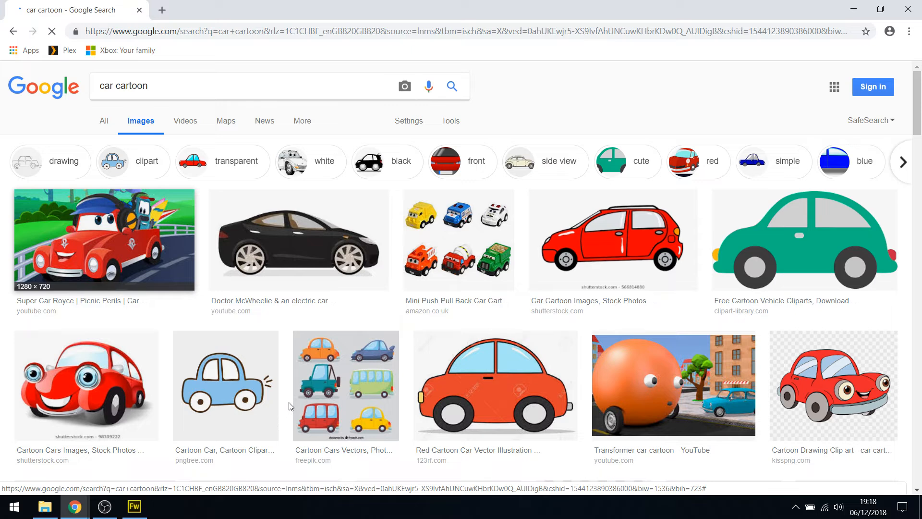
Step: Copy the enlarged blue cartoon car image from the results and paste it into the Fireworks banner document
{"action": "left_click", "coordinate": [225, 388]}
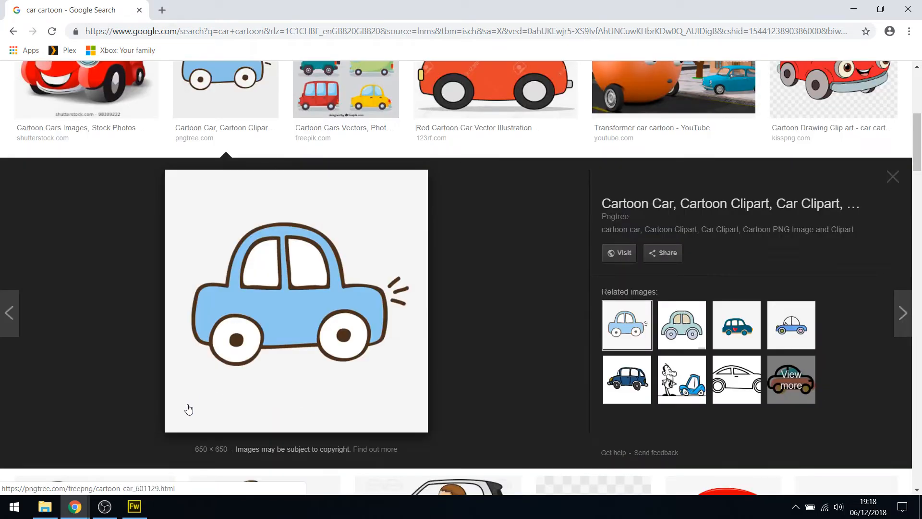
{"action": "right_click", "coordinate": [269, 279]}
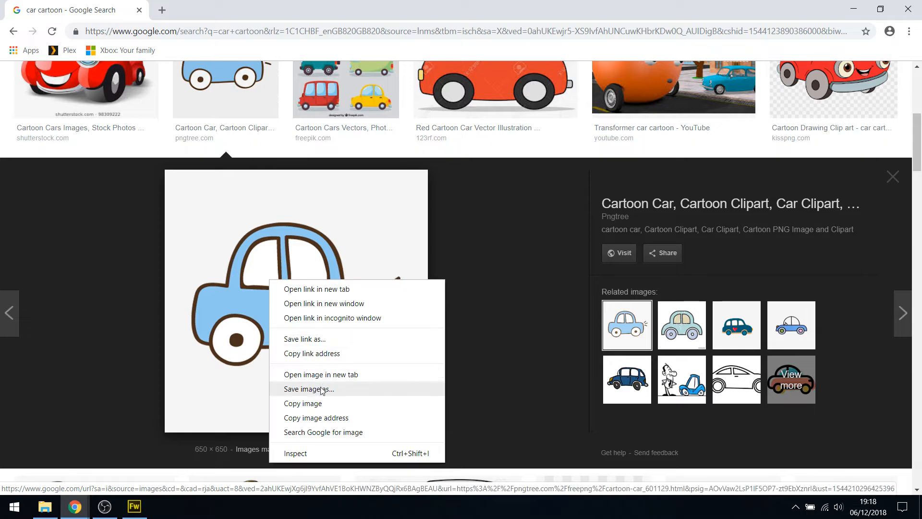
{"action": "left_click", "coordinate": [317, 404]}
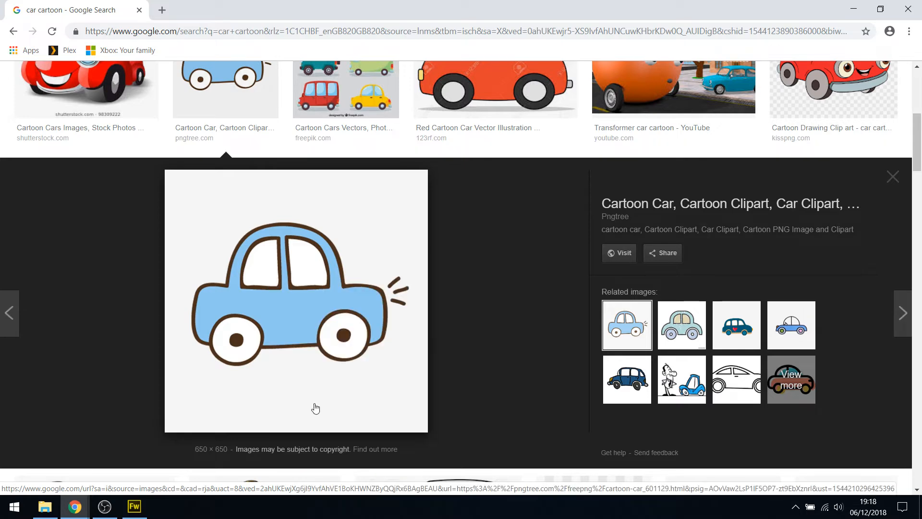
{"action": "left_click", "coordinate": [135, 507]}
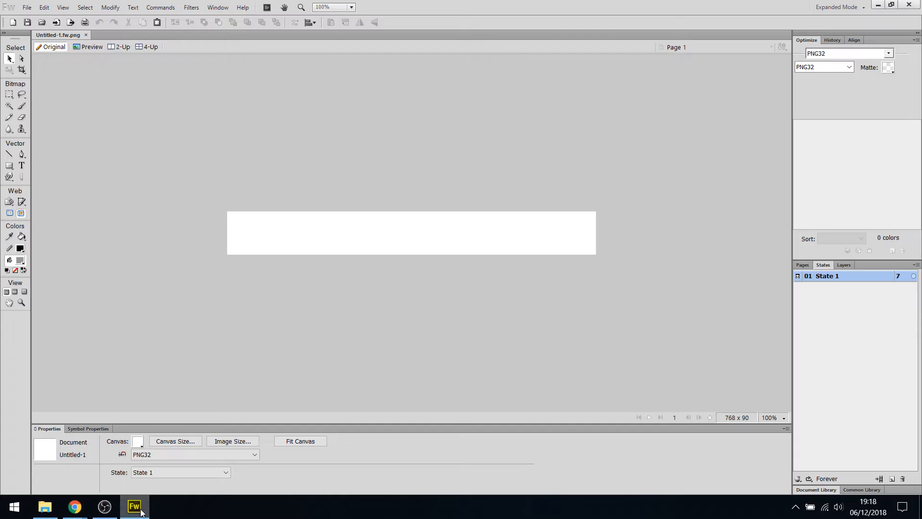
{"action": "right_click", "coordinate": [313, 223]}
{"action": "left_click", "coordinate": [321, 230]}
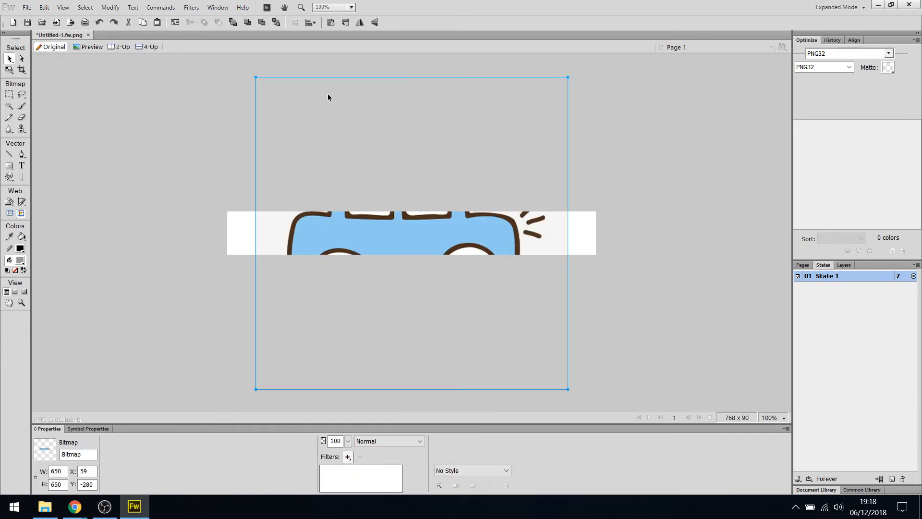
Step: Shrink the car bitmap to about 198 by 89 pixels and place it at the right end of the canvas
{"action": "left_click_drag", "start_coordinate": [257, 79], "coordinate": [490, 316]}
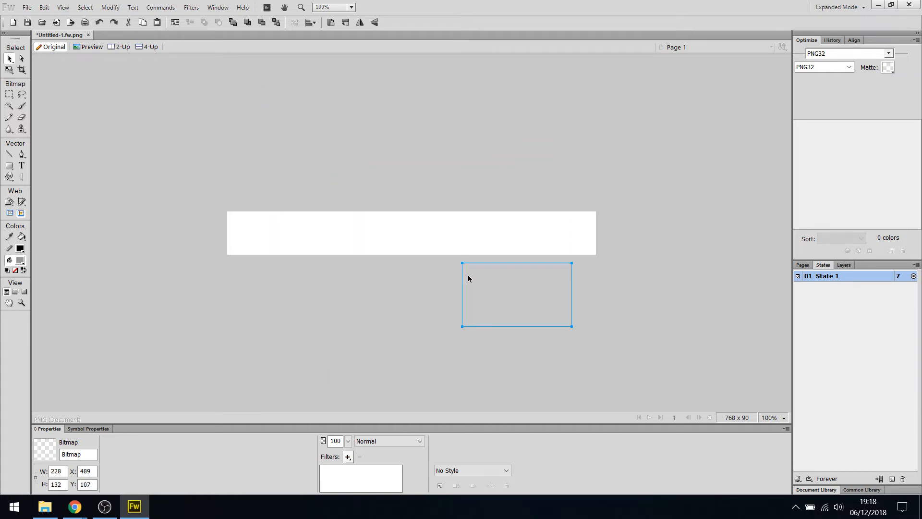
{"action": "left_click_drag", "start_coordinate": [468, 278], "coordinate": [528, 235]}
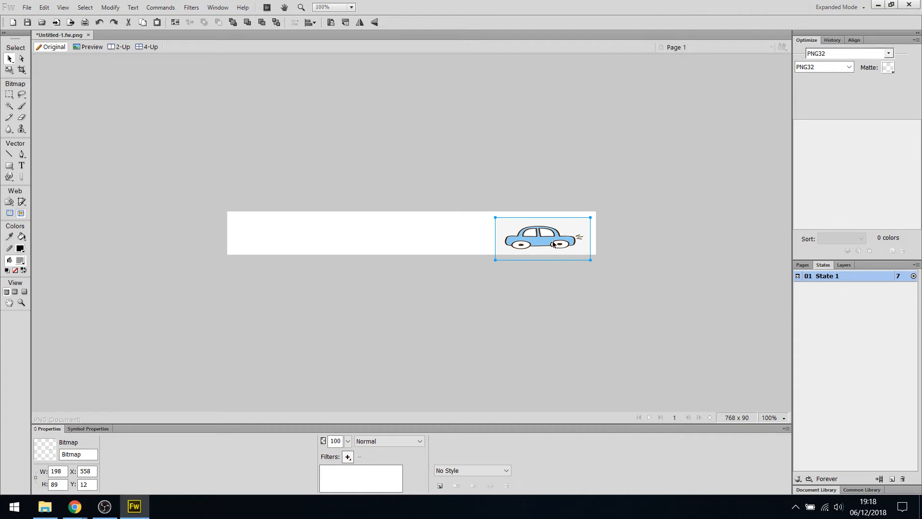
{"action": "left_click_drag", "start_coordinate": [554, 244], "coordinate": [559, 239]}
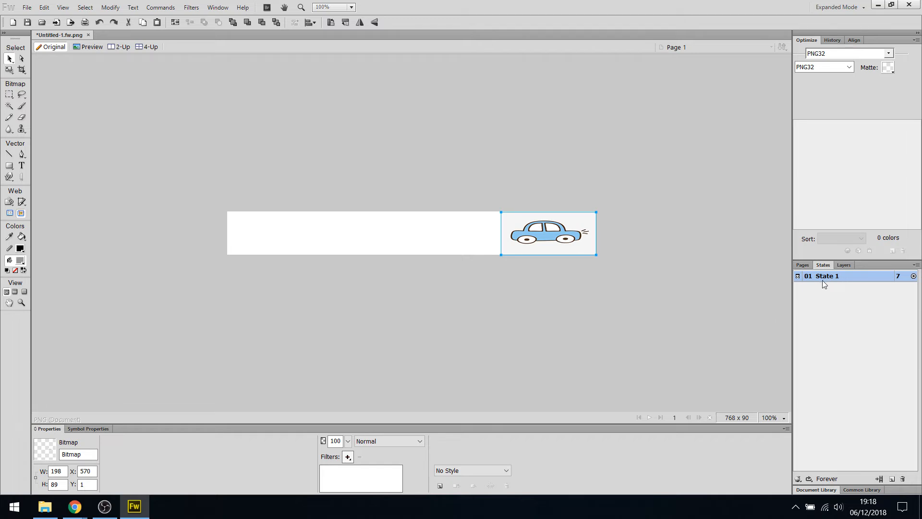
Step: Duplicate State 1 once, inserting the copy after the current state, and compare the two states
{"action": "left_click", "coordinate": [917, 265]}
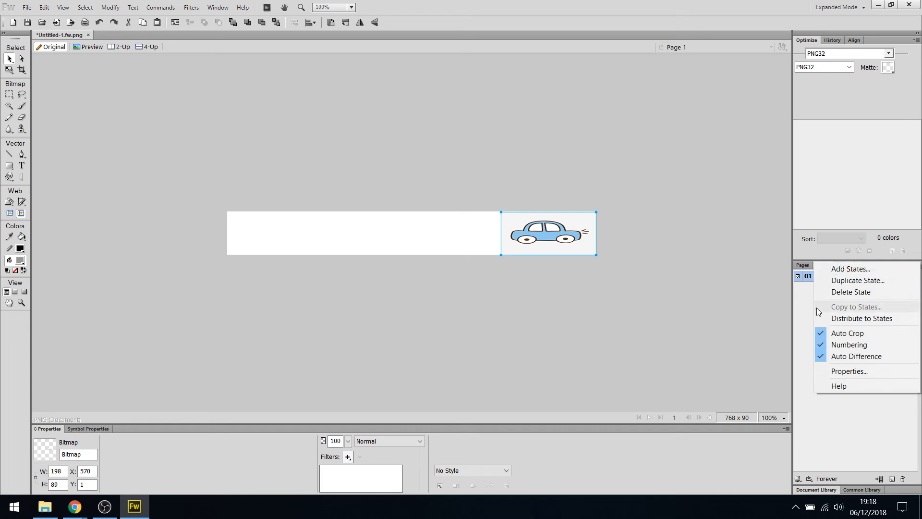
{"action": "left_click", "coordinate": [841, 281]}
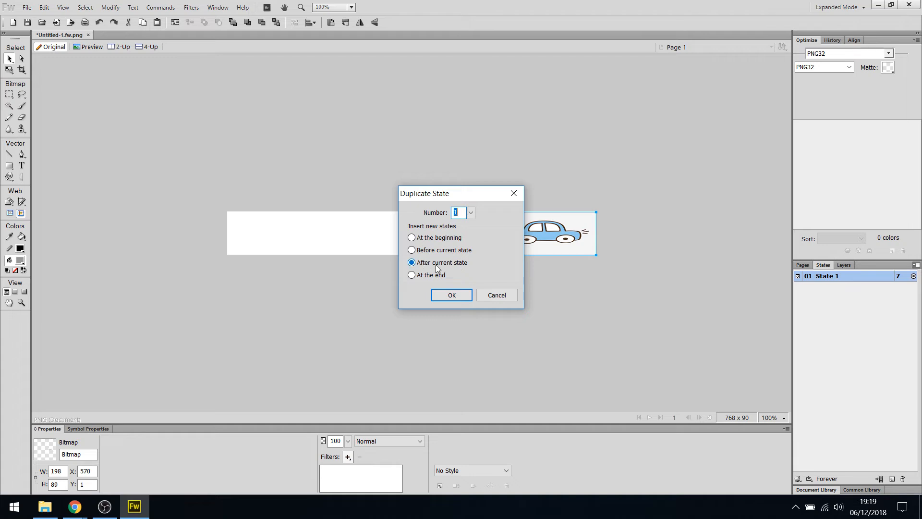
{"action": "left_click", "coordinate": [450, 297]}
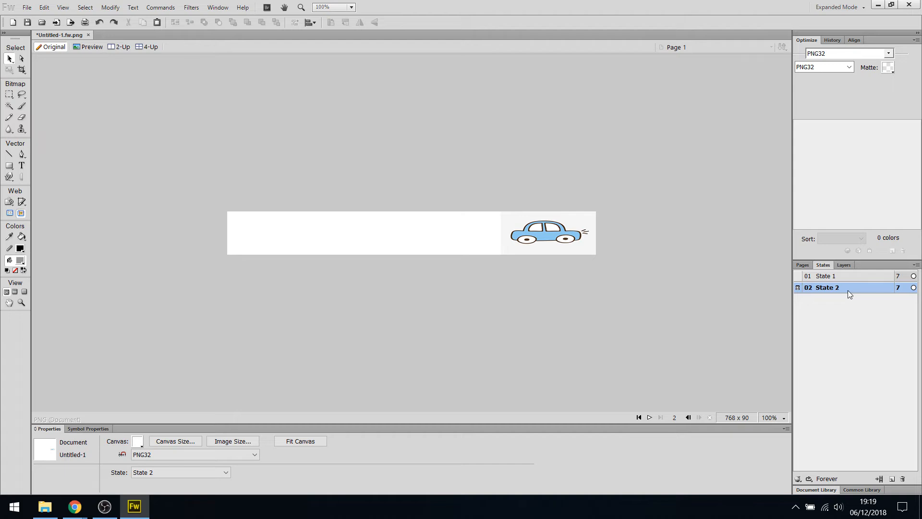
{"action": "left_click", "coordinate": [827, 277]}
{"action": "left_click", "coordinate": [825, 288]}
{"action": "left_click", "coordinate": [825, 277]}
{"action": "left_click", "coordinate": [824, 288]}
Step: Nudge the car in State 2 left to about X 559 and compare its position with State 1
{"action": "left_click", "coordinate": [538, 230]}
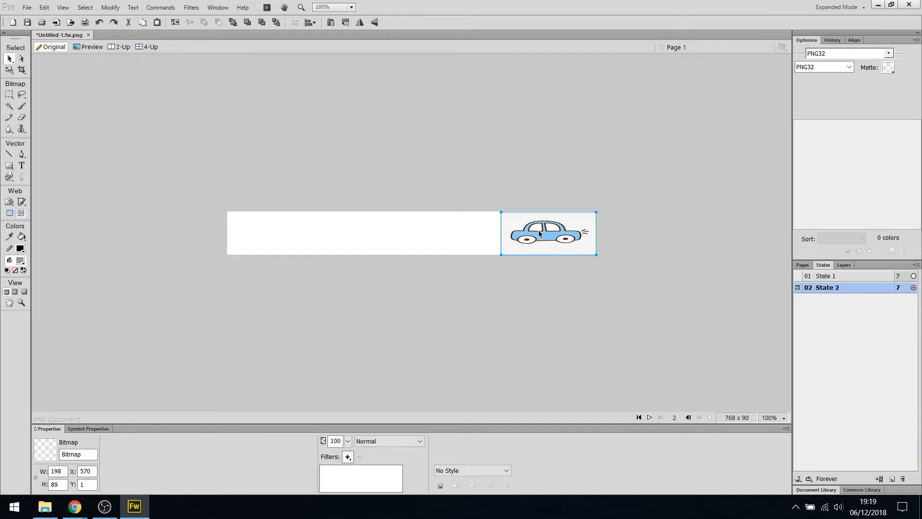
{"action": "key", "text": "Left"}
{"action": "key", "text": "Left"}
{"action": "key", "text": "Left"}
{"action": "key", "text": "Left"}
{"action": "key", "text": "Left"}
{"action": "key", "text": "Left"}
{"action": "key", "text": "Left"}
{"action": "key", "text": "Left"}
{"action": "key", "text": "Left"}
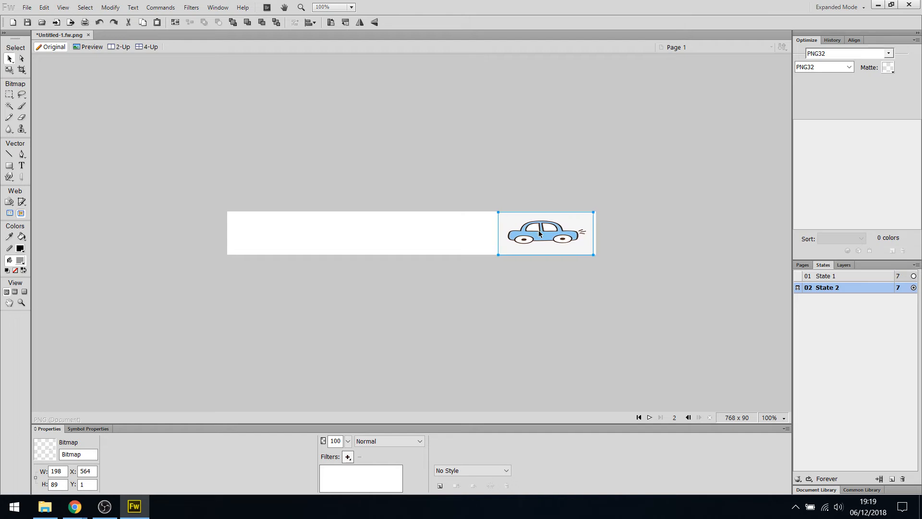
{"action": "key", "text": "Left"}
{"action": "key", "text": "Left"}
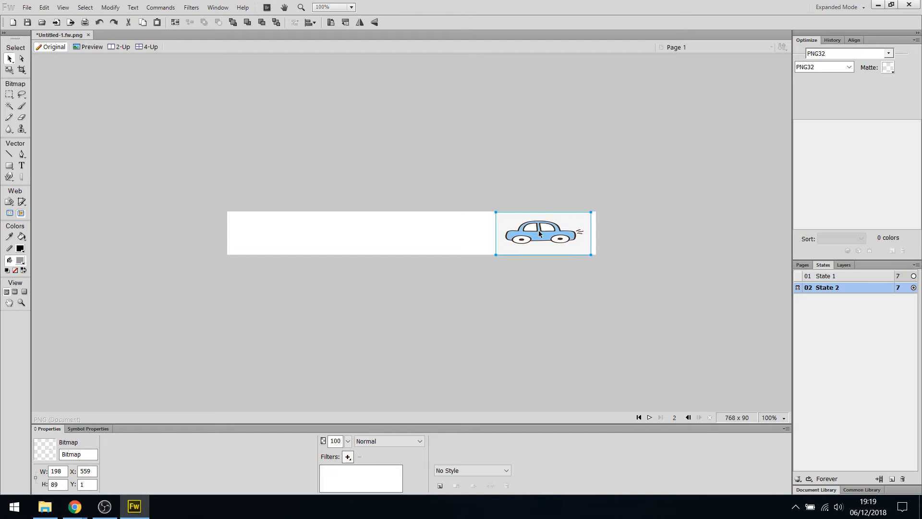
{"action": "left_click", "coordinate": [841, 274]}
{"action": "left_click", "coordinate": [834, 289]}
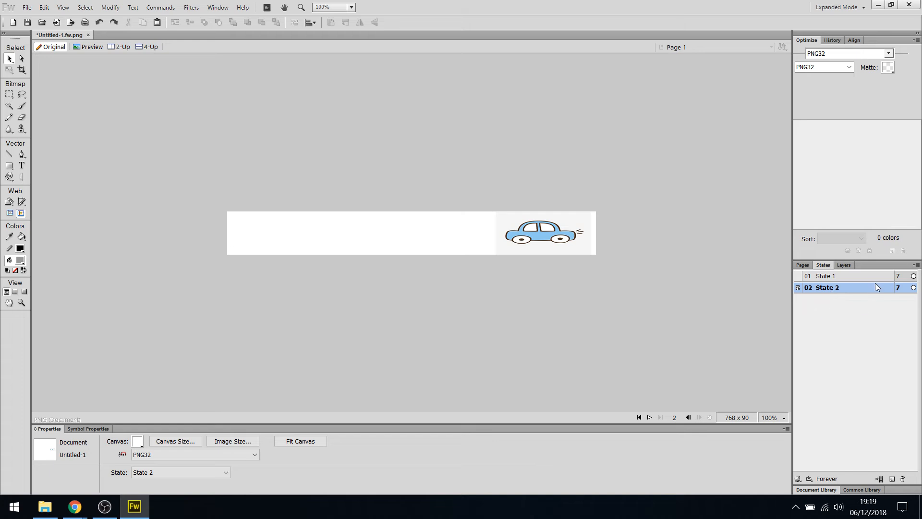
Step: Duplicate State 2 once after the current state and make the new State 3 active
{"action": "left_click", "coordinate": [917, 265]}
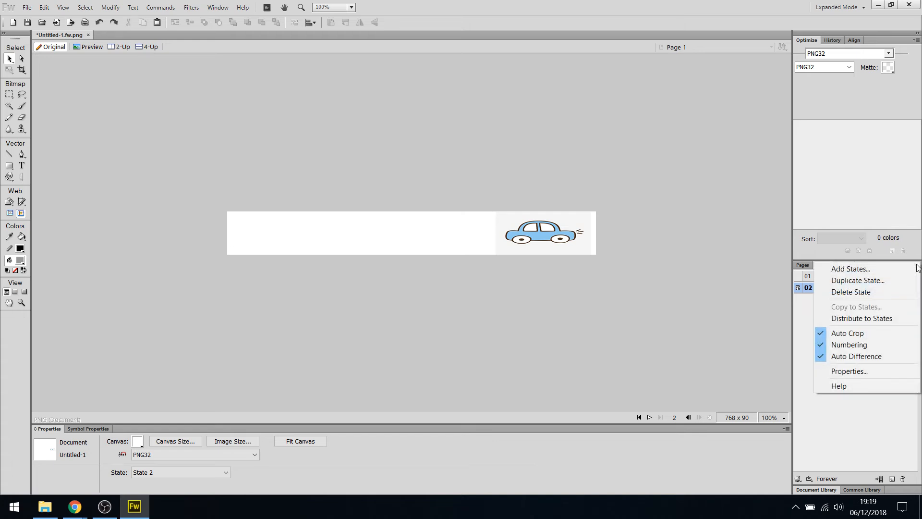
{"action": "left_click", "coordinate": [883, 280]}
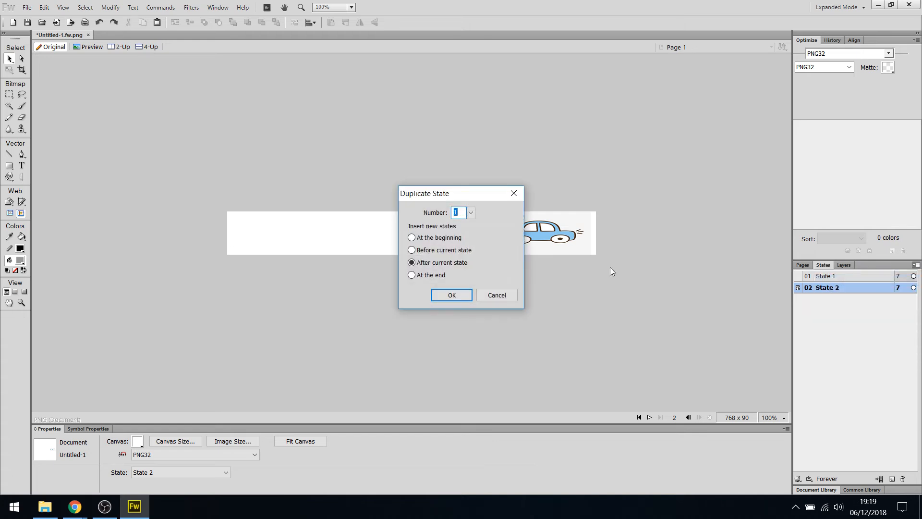
{"action": "left_click", "coordinate": [461, 296]}
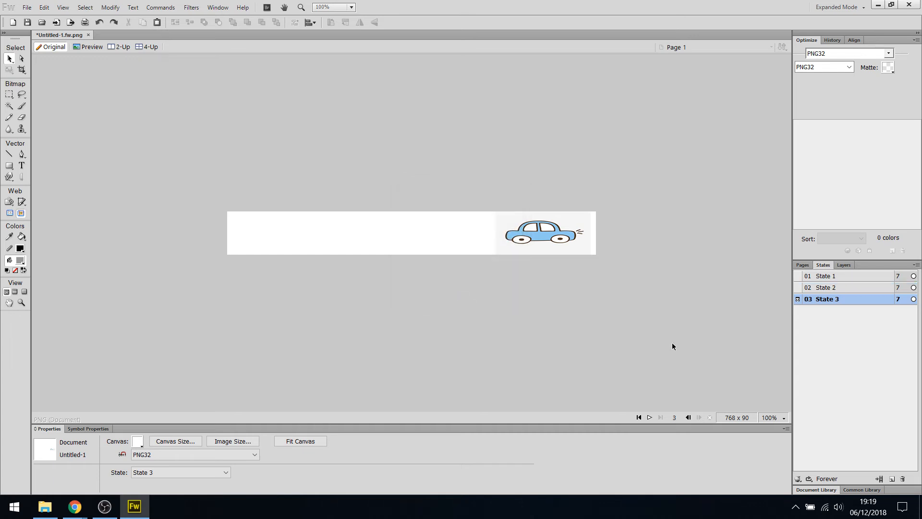
{"action": "left_click", "coordinate": [829, 288]}
{"action": "left_click", "coordinate": [827, 299]}
Step: Nudge the car in State 3 left to about X 547
{"action": "left_click", "coordinate": [544, 241]}
{"action": "key", "text": "Left"}
{"action": "key", "text": "Left"}
{"action": "key", "text": "Left"}
{"action": "key", "text": "Left"}
{"action": "key", "text": "Left"}
{"action": "key", "text": "Left"}
{"action": "key", "text": "Left"}
{"action": "key", "text": "Left"}
{"action": "key", "text": "Left"}
{"action": "key", "text": "Left"}
{"action": "key", "text": "Left"}
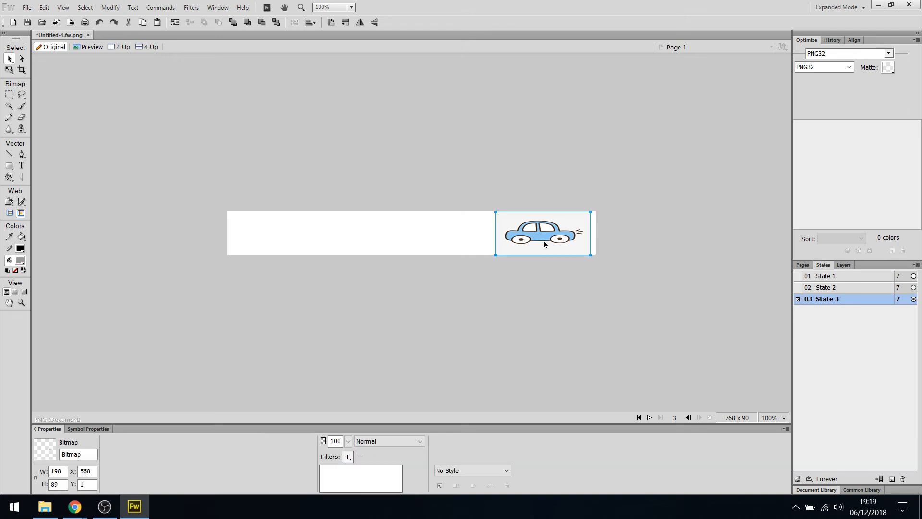
{"action": "key", "text": "Left"}
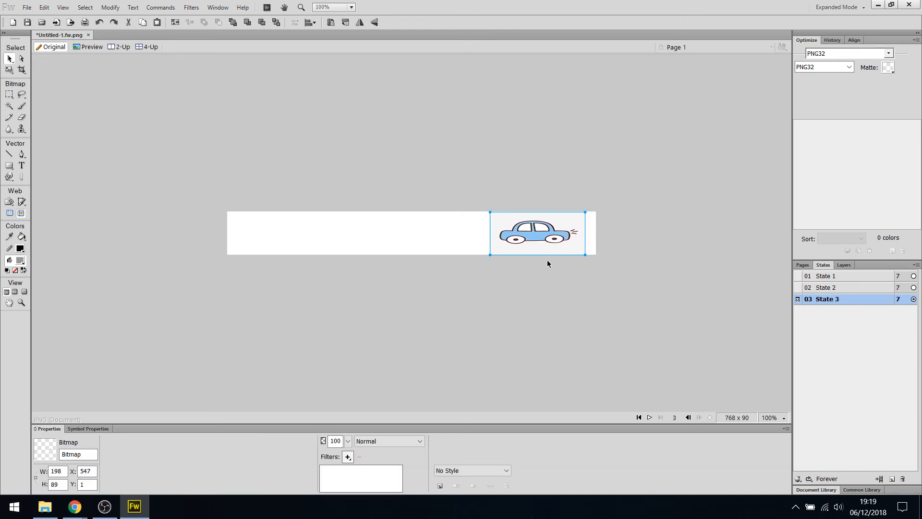
Step: Duplicate State 3 once, inserting the copy after the current state
{"action": "left_click", "coordinate": [915, 265]}
{"action": "left_click", "coordinate": [865, 281]}
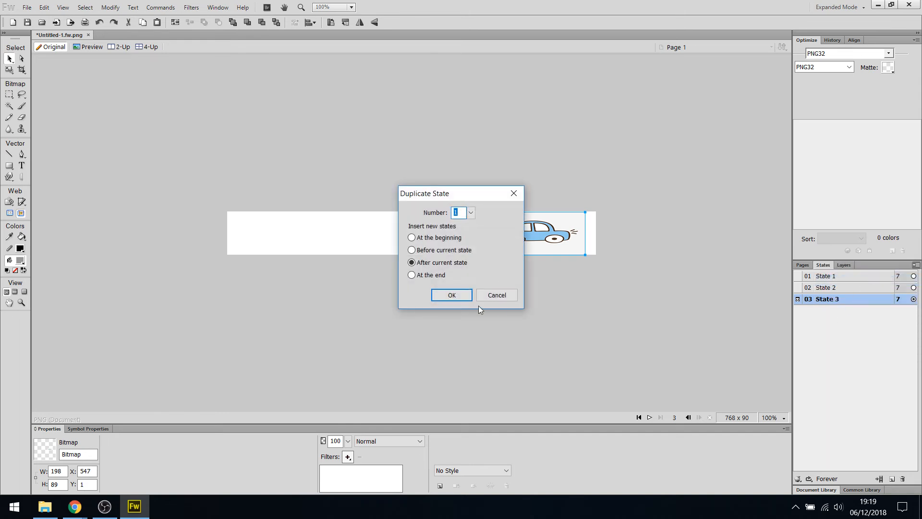
{"action": "left_click", "coordinate": [449, 295]}
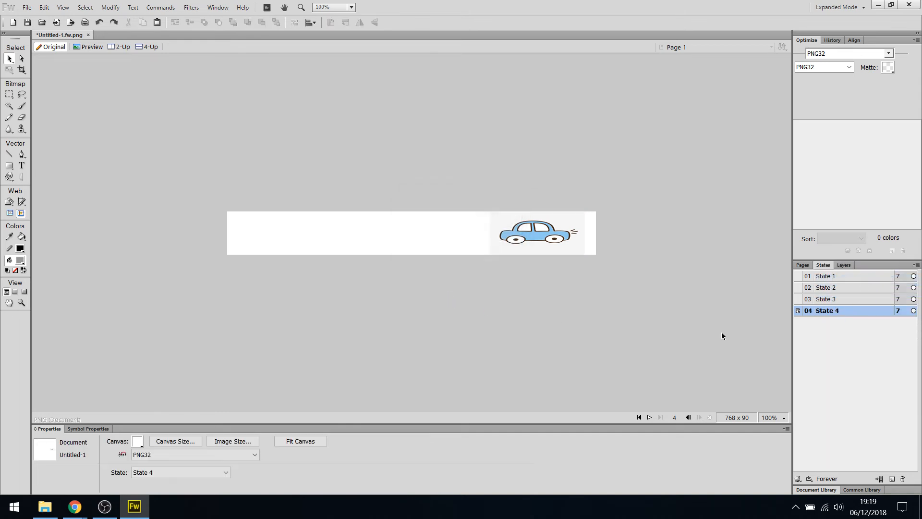
Step: Nudge the car in State 4 left to about X 539
{"action": "left_click", "coordinate": [531, 244]}
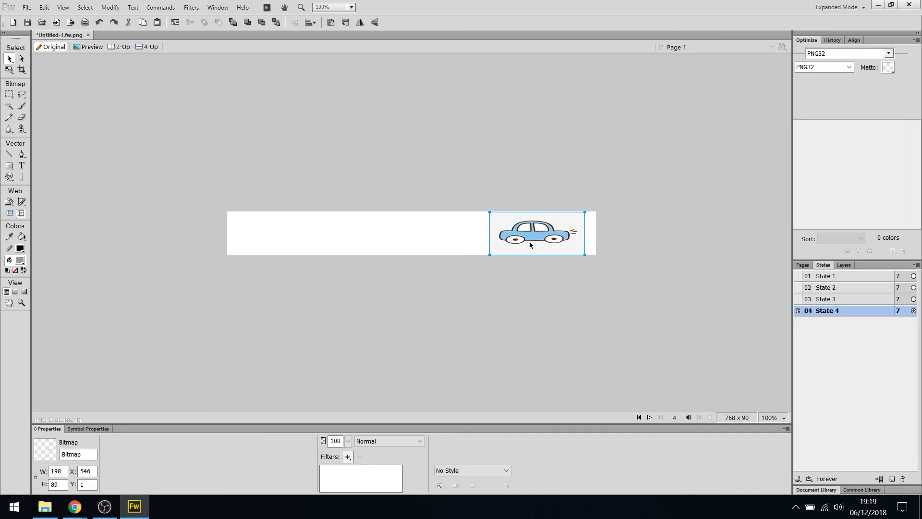
{"action": "key", "text": "Left"}
{"action": "key", "text": "Left"}
{"action": "key", "text": "Left"}
{"action": "key", "text": "Left"}
{"action": "key", "text": "Left"}
{"action": "key", "text": "Left"}
{"action": "key", "text": "Left"}
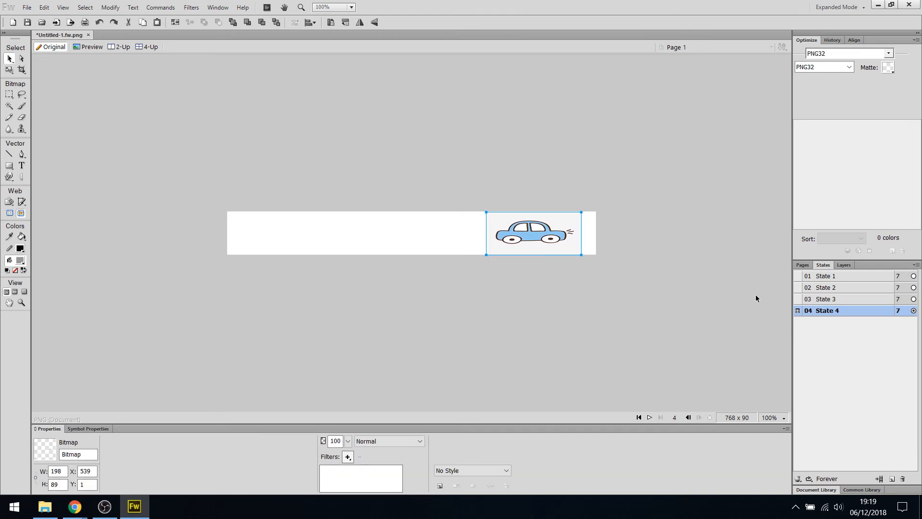
Step: Duplicate State 4 once, inserting the copy after the current state
{"action": "left_click", "coordinate": [917, 264]}
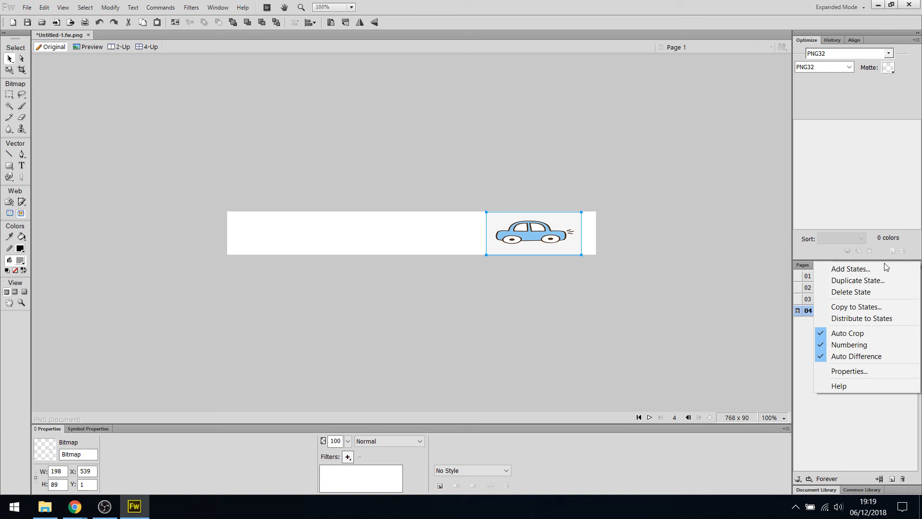
{"action": "left_click", "coordinate": [860, 282]}
{"action": "left_click", "coordinate": [444, 295]}
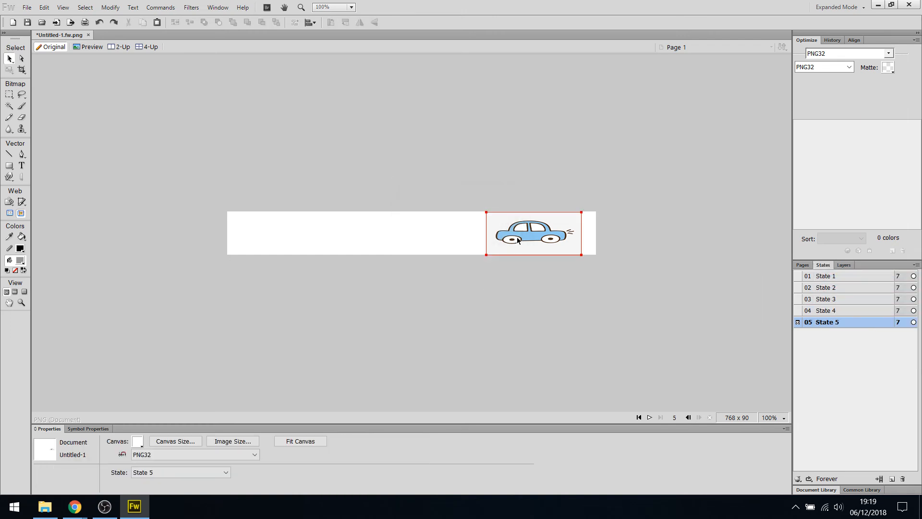
Step: Nudge the car in State 5 left to X 531
{"action": "left_click", "coordinate": [517, 240]}
{"action": "key", "text": "Left"}
{"action": "key", "text": "Left"}
{"action": "key", "text": "Left"}
{"action": "key", "text": "Left"}
{"action": "key", "text": "Left"}
{"action": "key", "text": "Left"}
{"action": "key", "text": "Left"}
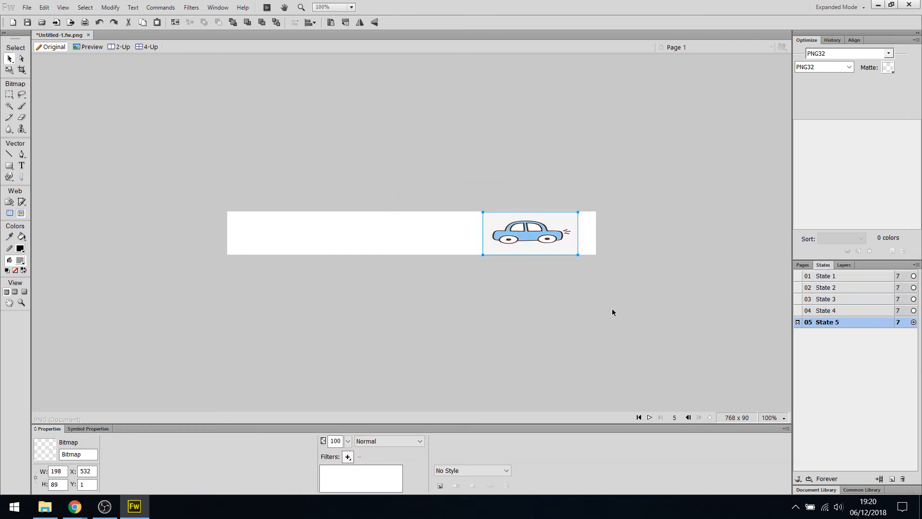
{"action": "key", "text": "Left"}
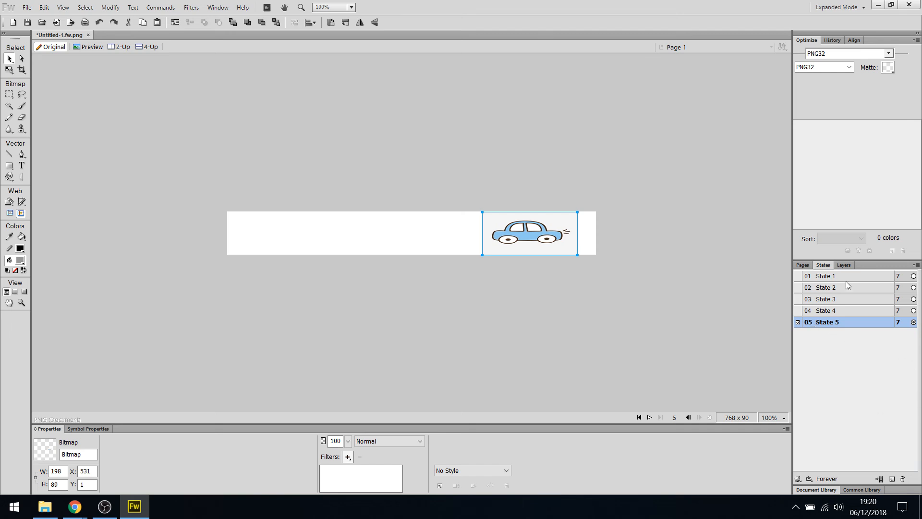
Step: Check the car's movement by stepping through States 1 to 5 in order, and preview the animation before stopping playback
{"action": "left_click", "coordinate": [826, 277]}
{"action": "left_click", "coordinate": [823, 287]}
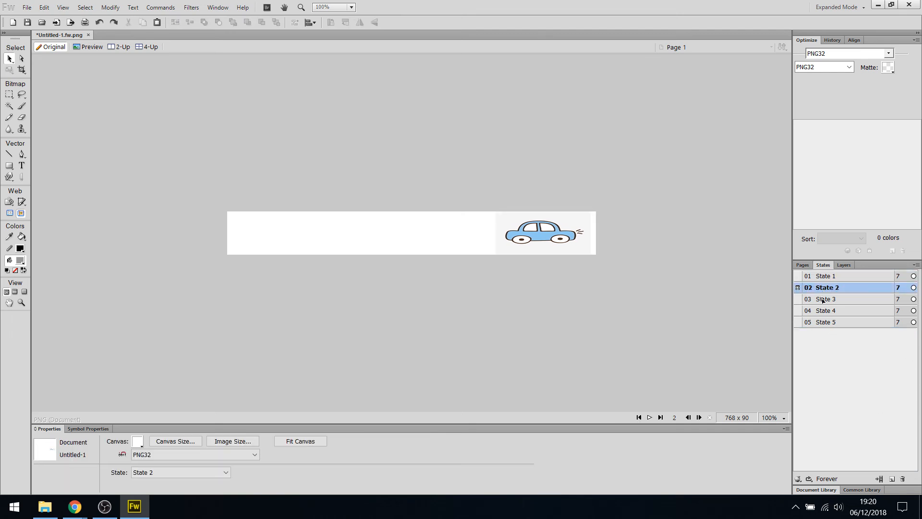
{"action": "left_click", "coordinate": [823, 299]}
{"action": "left_click", "coordinate": [822, 310]}
{"action": "left_click", "coordinate": [820, 322]}
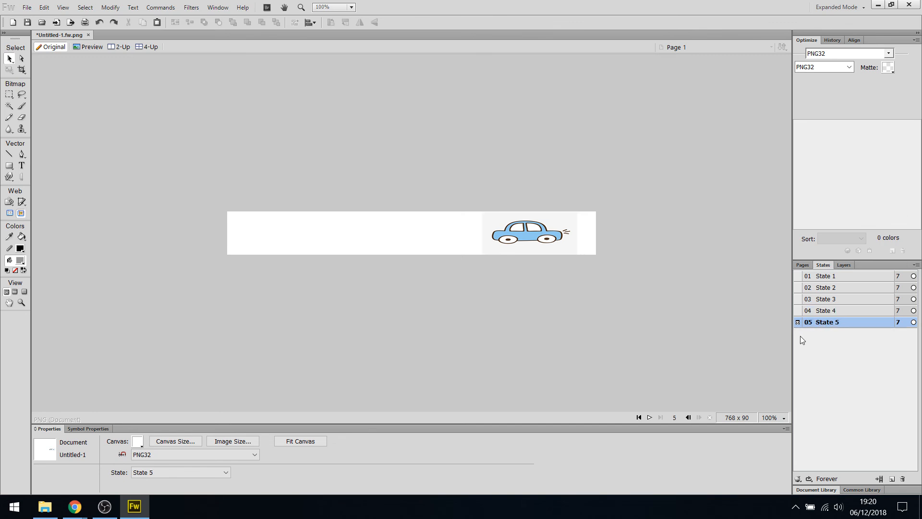
{"action": "left_click", "coordinate": [838, 277]}
{"action": "left_click", "coordinate": [826, 289]}
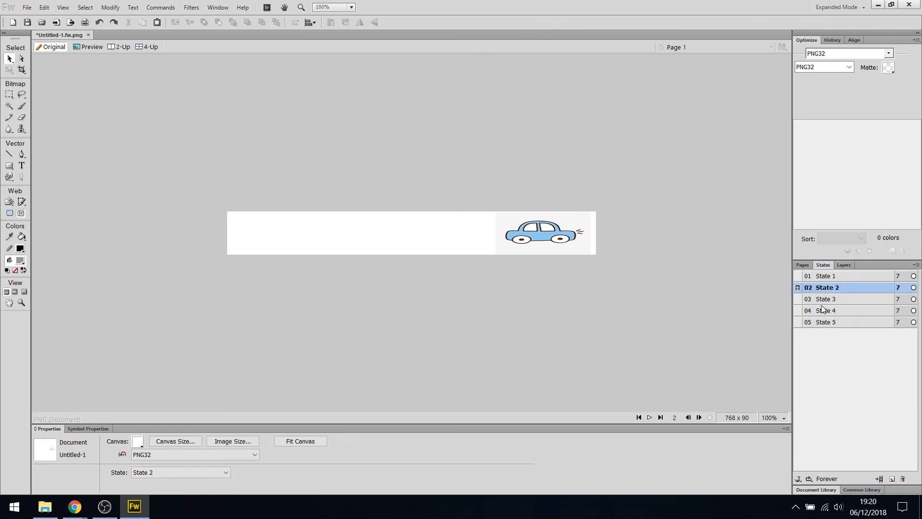
{"action": "left_click", "coordinate": [824, 299]}
{"action": "left_click", "coordinate": [823, 310]}
{"action": "left_click", "coordinate": [823, 322]}
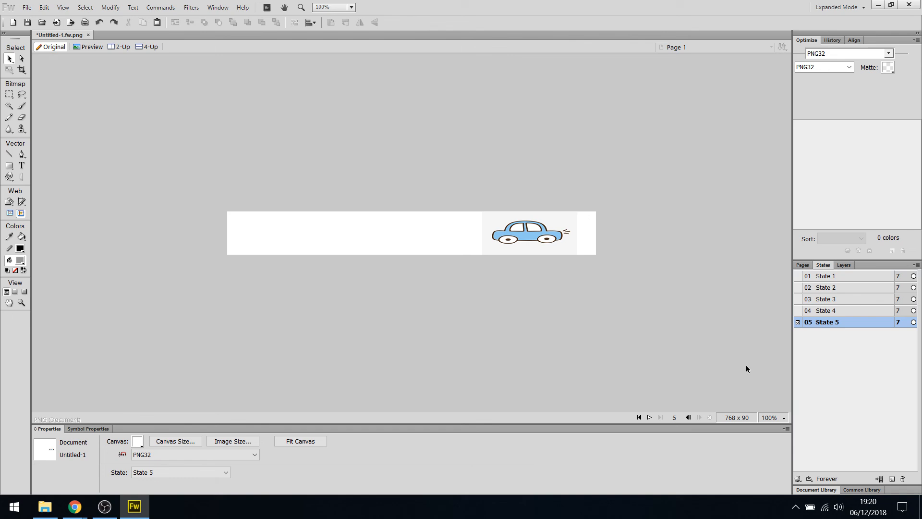
{"action": "left_click", "coordinate": [650, 418]}
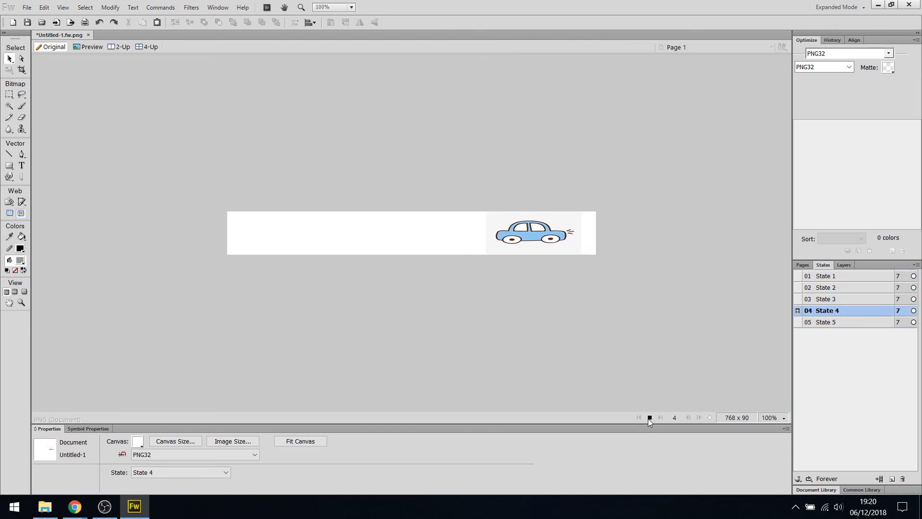
{"action": "left_click", "coordinate": [650, 417]}
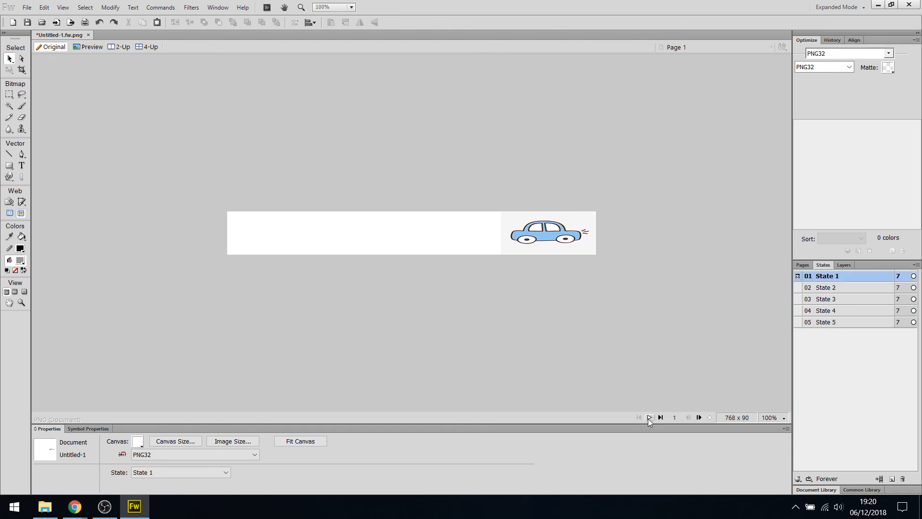
Step: Set the state delay of each of States 1 through 5 to 15/100 second
{"action": "double_click", "coordinate": [899, 277]}
{"action": "type", "text": "15"}
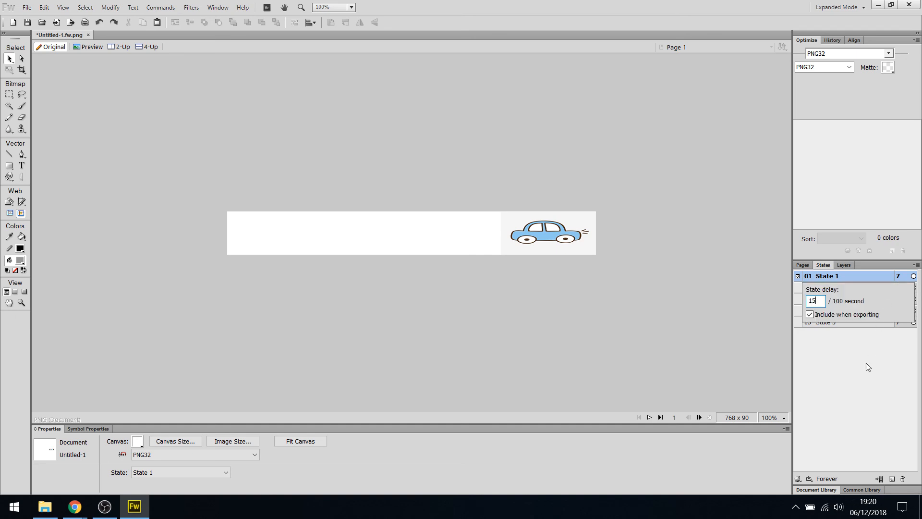
{"action": "key", "text": "Return"}
{"action": "double_click", "coordinate": [900, 287]}
{"action": "type", "text": "15"}
{"action": "key", "text": "Return"}
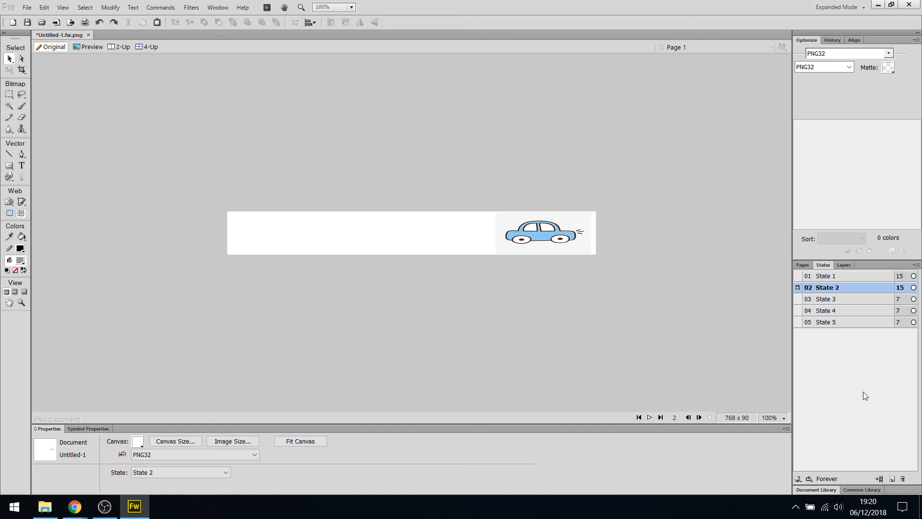
{"action": "double_click", "coordinate": [899, 299]}
{"action": "type", "text": "15"}
{"action": "key", "text": "Return"}
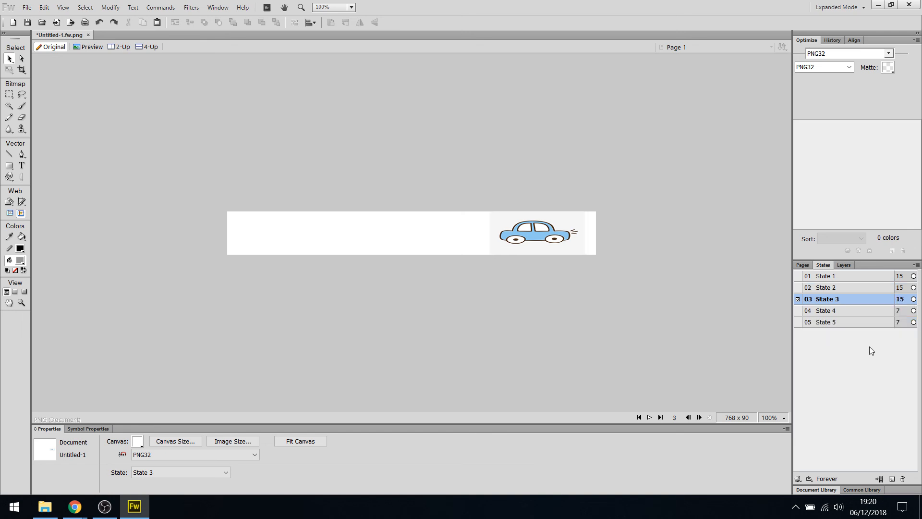
{"action": "double_click", "coordinate": [899, 310]}
{"action": "type", "text": "15"}
{"action": "key", "text": "Return"}
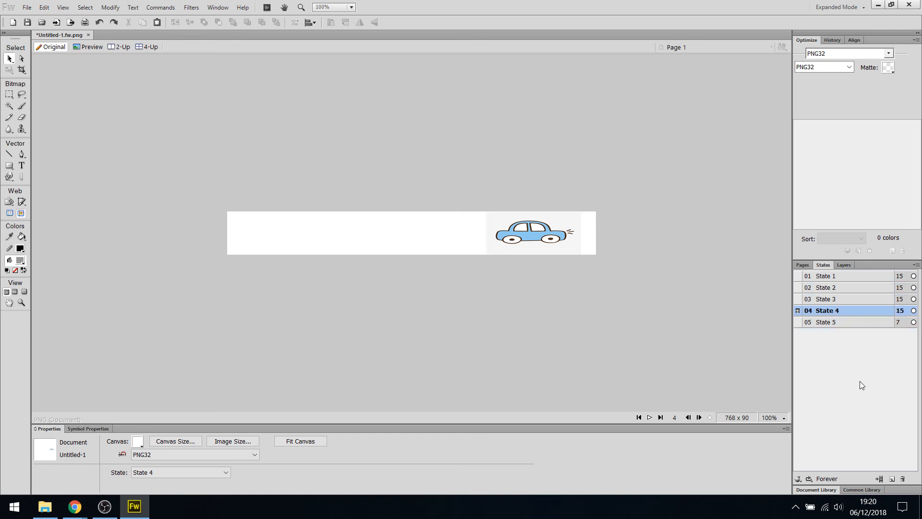
{"action": "double_click", "coordinate": [899, 322]}
{"action": "type", "text": "15"}
{"action": "key", "text": "Return"}
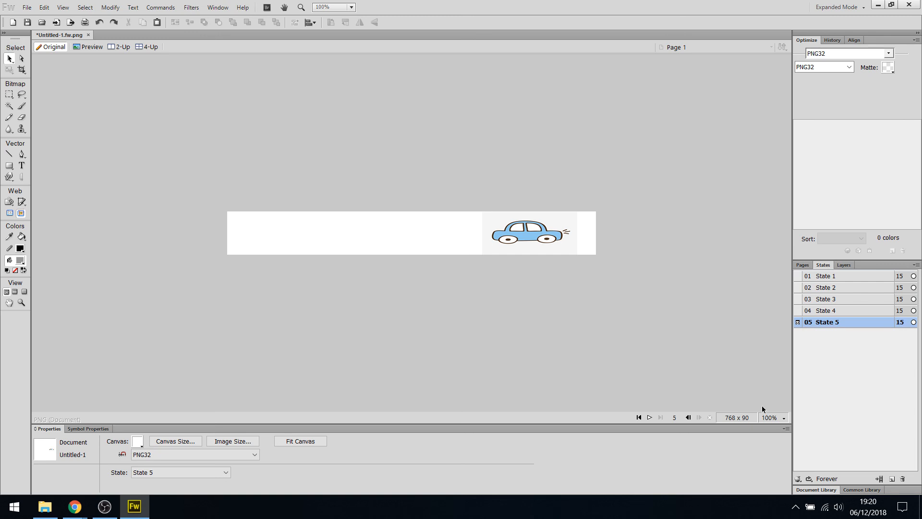
Step: Play the animation again to check its speed with the 15/100 second delay
{"action": "left_click", "coordinate": [649, 418]}
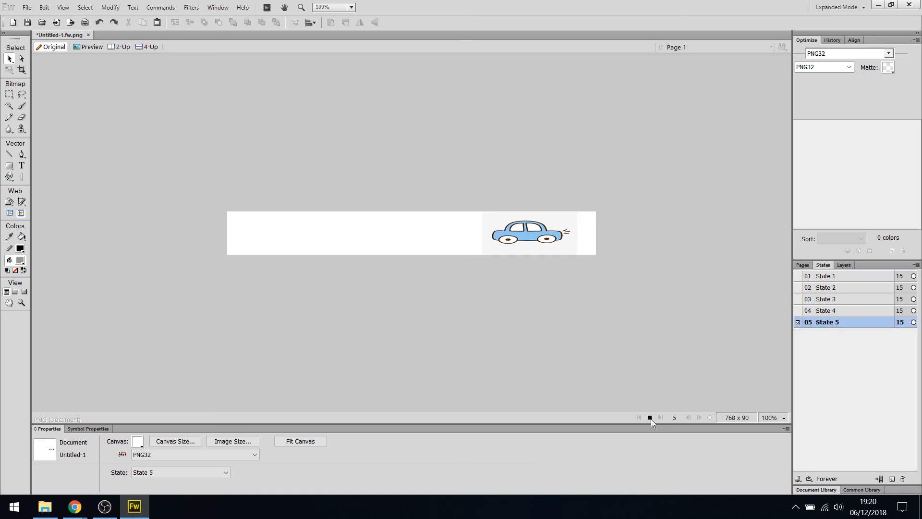